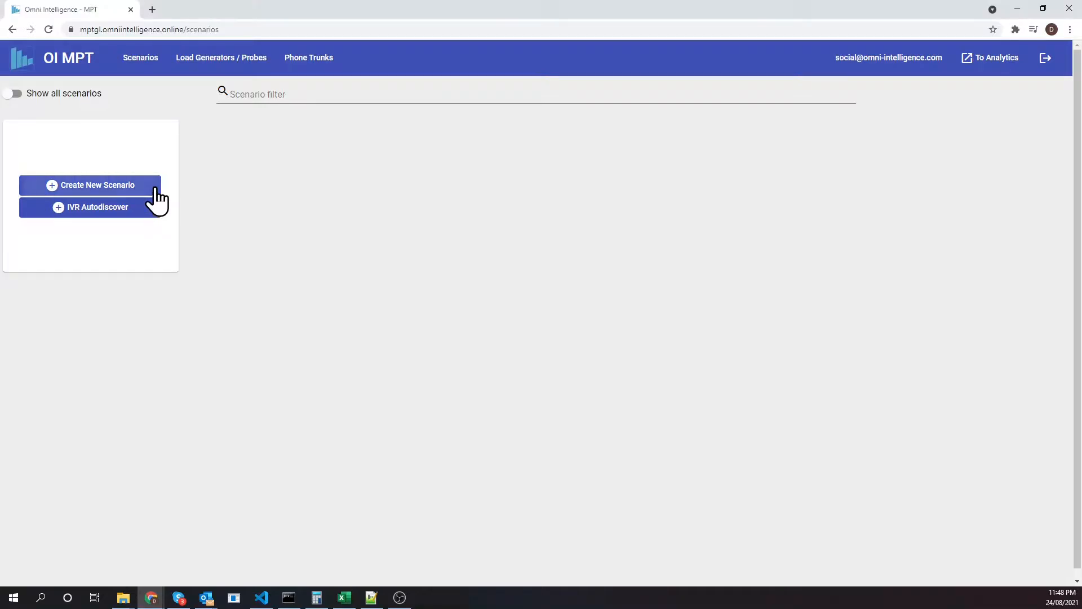
Step: Create a new scenario of type IVR Scenario named Tutorial
{"action": "left_click", "coordinate": [154, 190]}
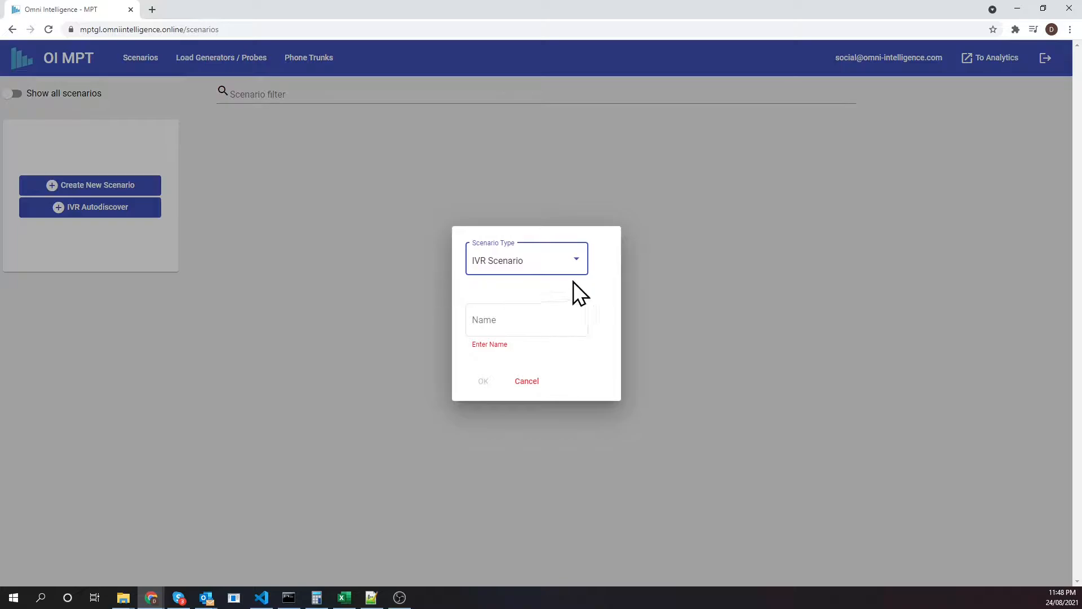
{"action": "left_click", "coordinate": [583, 268]}
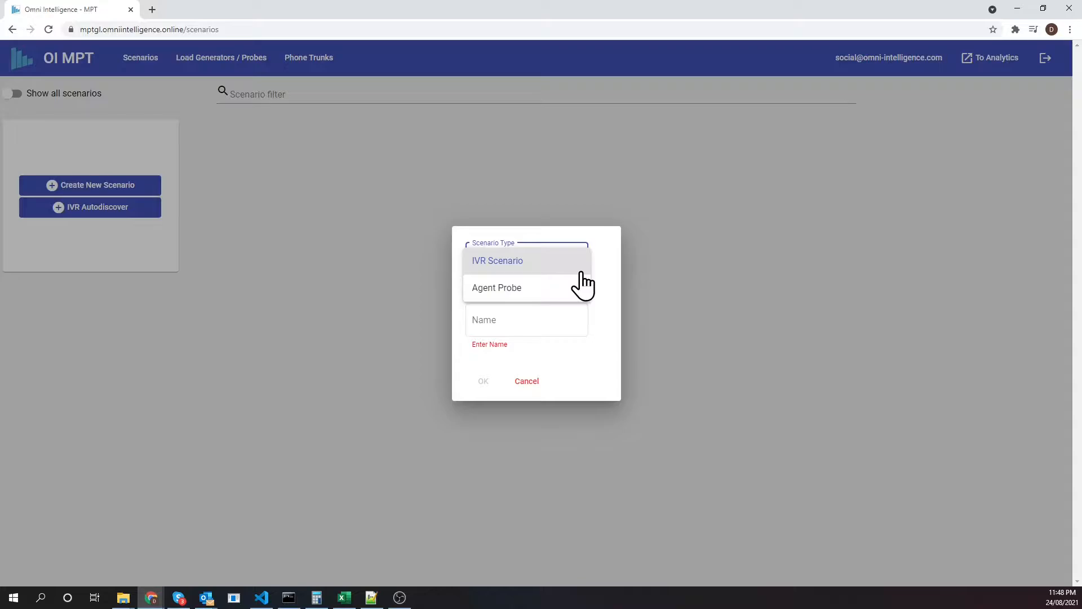
{"action": "left_click", "coordinate": [581, 272]}
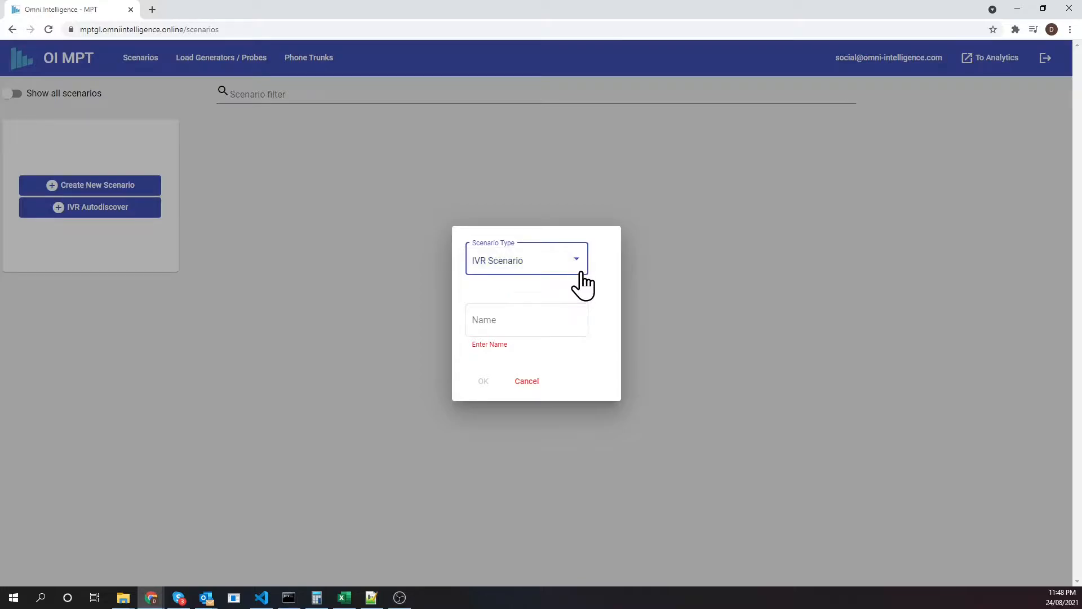
{"action": "left_click", "coordinate": [530, 320]}
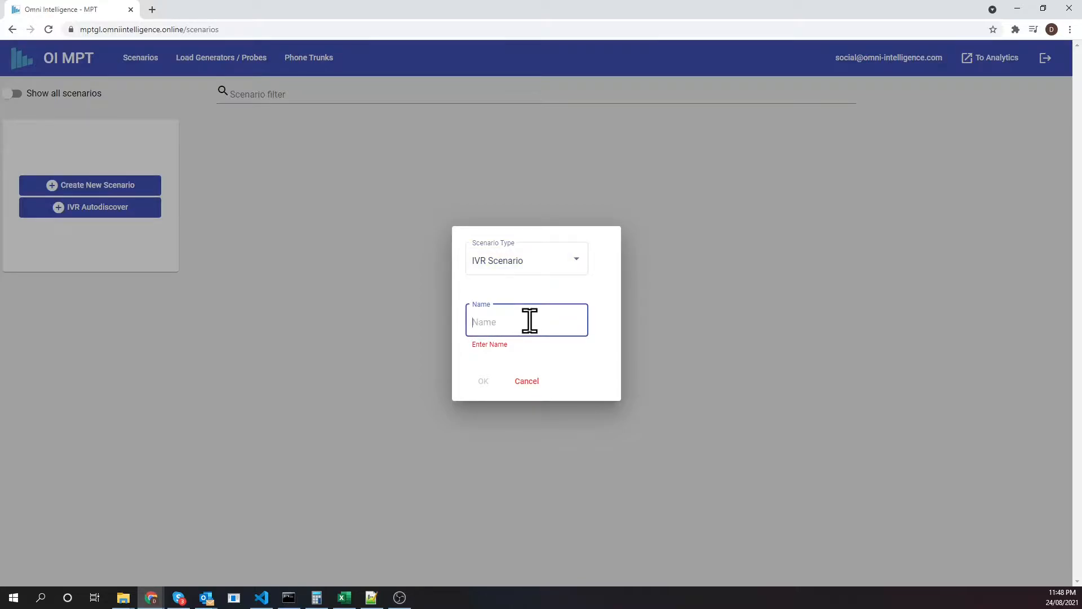
{"action": "type", "text": "Tutorial"}
{"action": "left_click", "coordinate": [484, 383]}
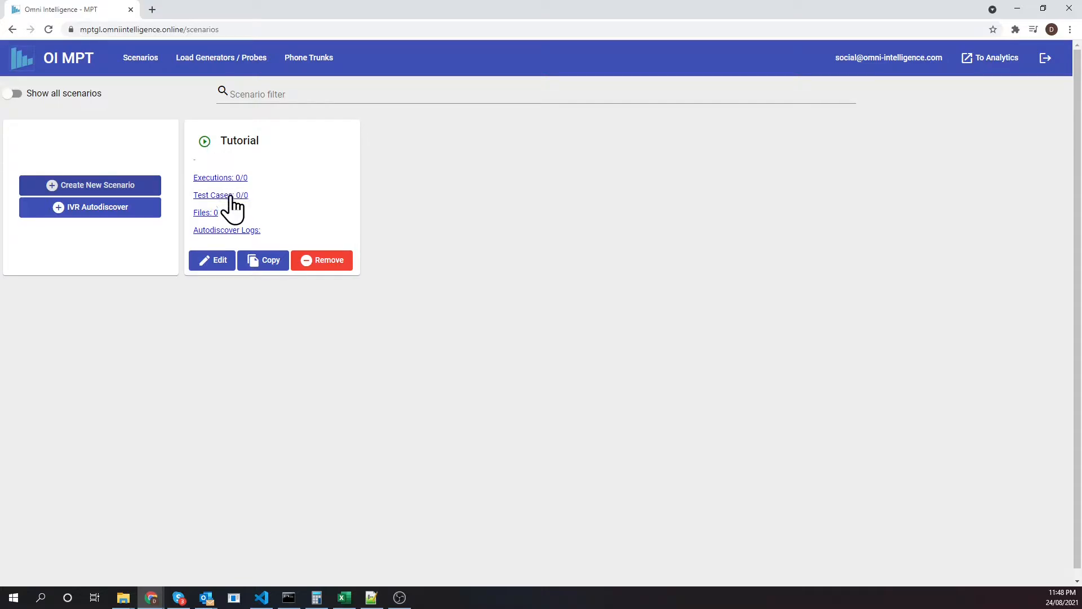
Step: Open the Tutorial scenario for editing and enter the destination phone number for its Entry node
{"action": "left_click", "coordinate": [231, 265]}
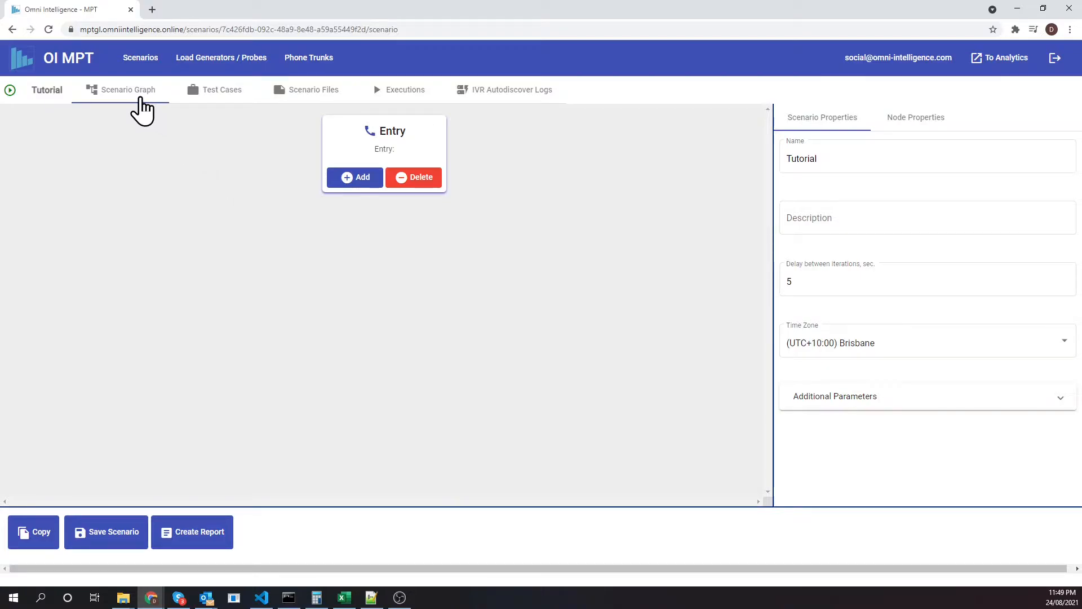
{"action": "left_click", "coordinate": [381, 145]}
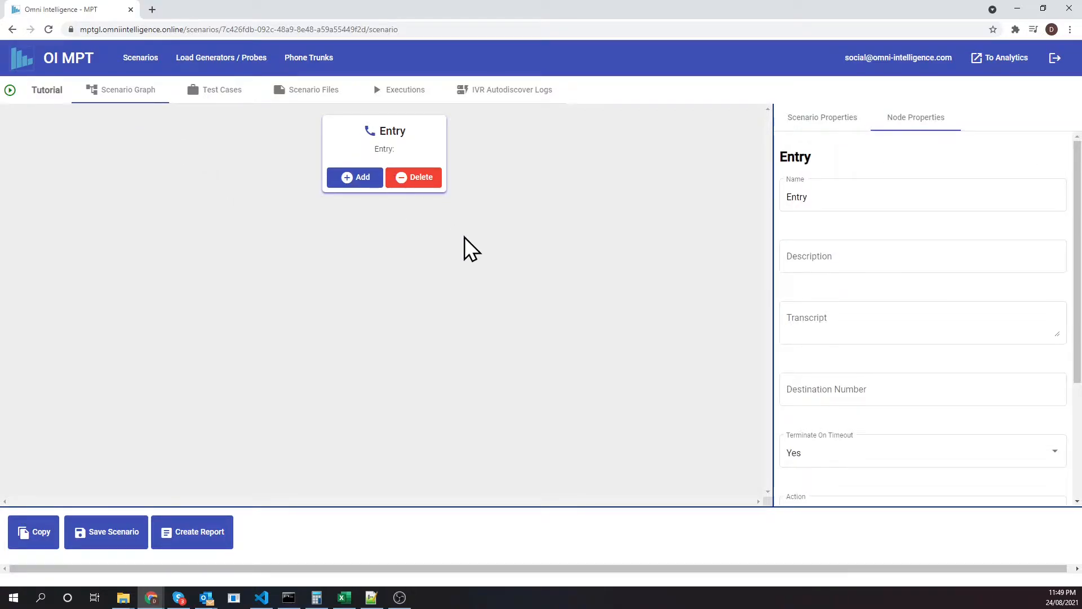
{"action": "left_click", "coordinate": [806, 400]}
{"action": "type", "text": "+12345"}
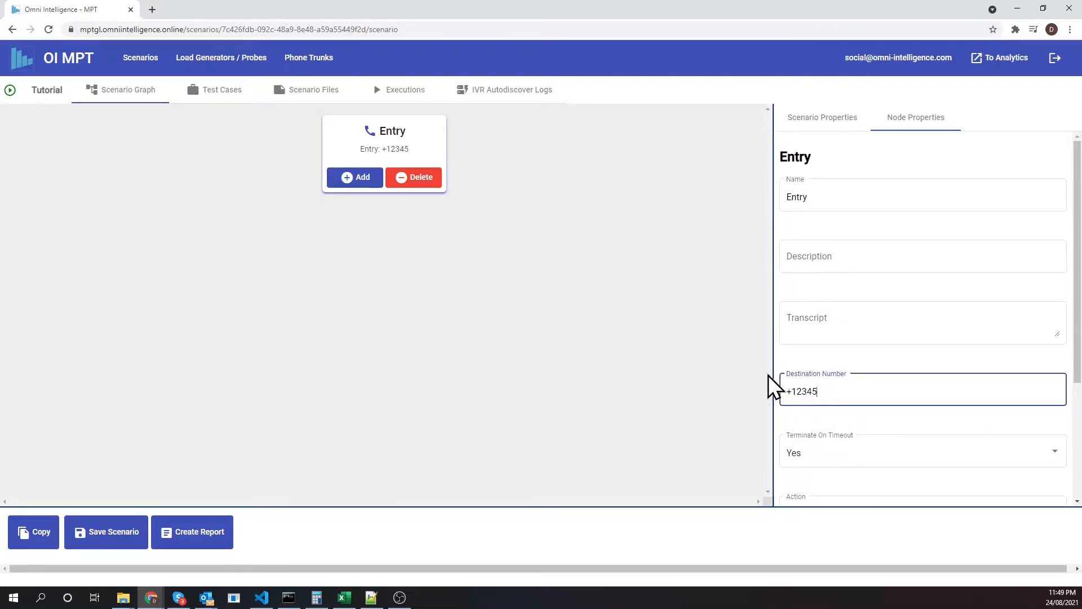
Step: Add a child node named Credit Card with a DTMF transition under the Entry node
{"action": "left_click", "coordinate": [374, 186]}
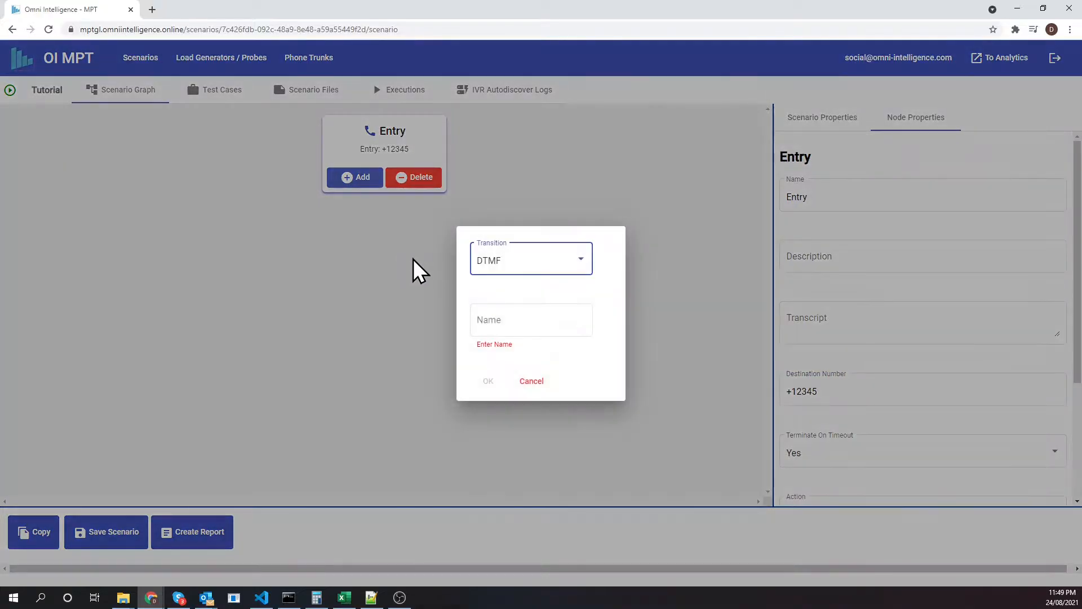
{"action": "left_click", "coordinate": [580, 268]}
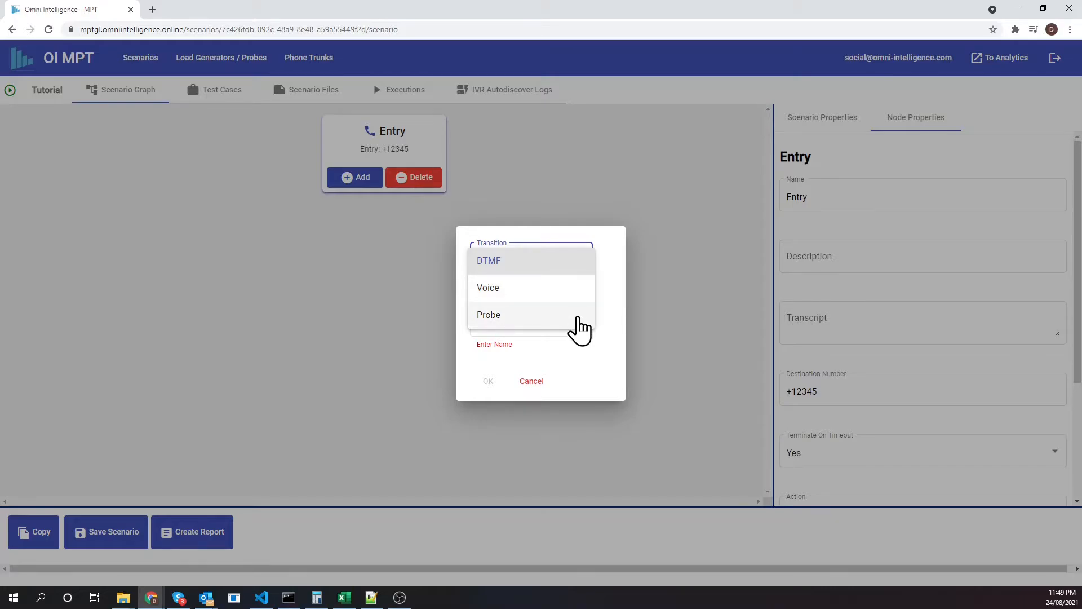
{"action": "left_click", "coordinate": [602, 343]}
{"action": "left_click", "coordinate": [560, 323]}
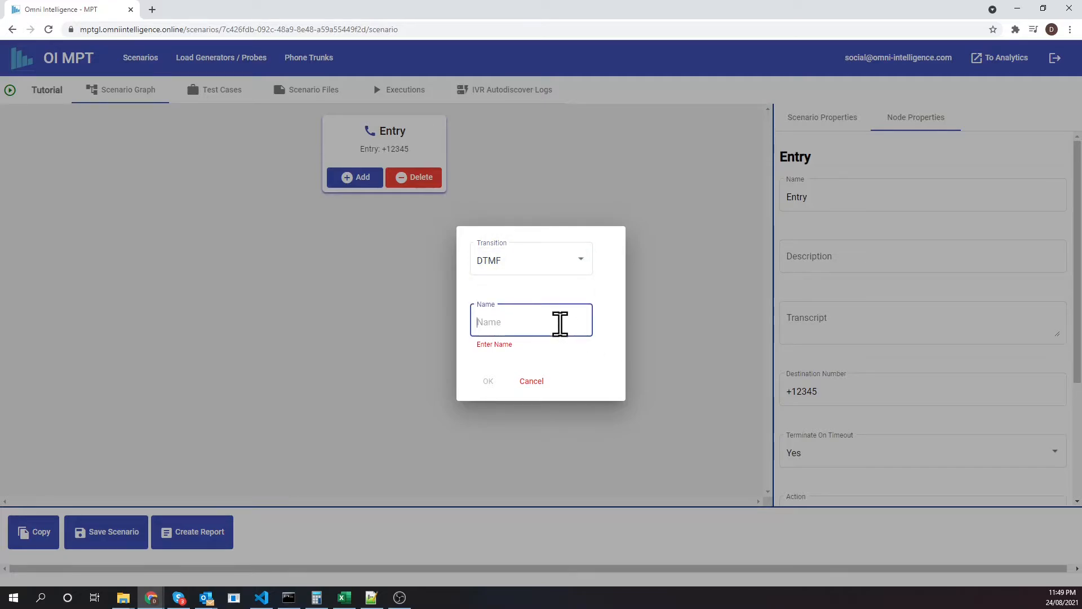
{"action": "type", "text": "Credit Card"}
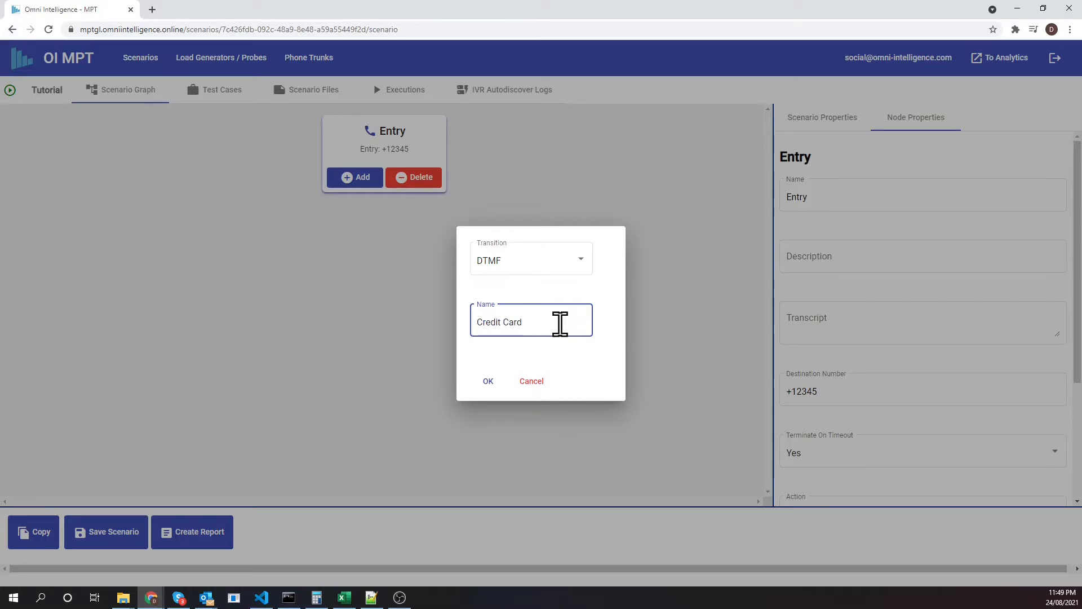
{"action": "left_click", "coordinate": [488, 382]}
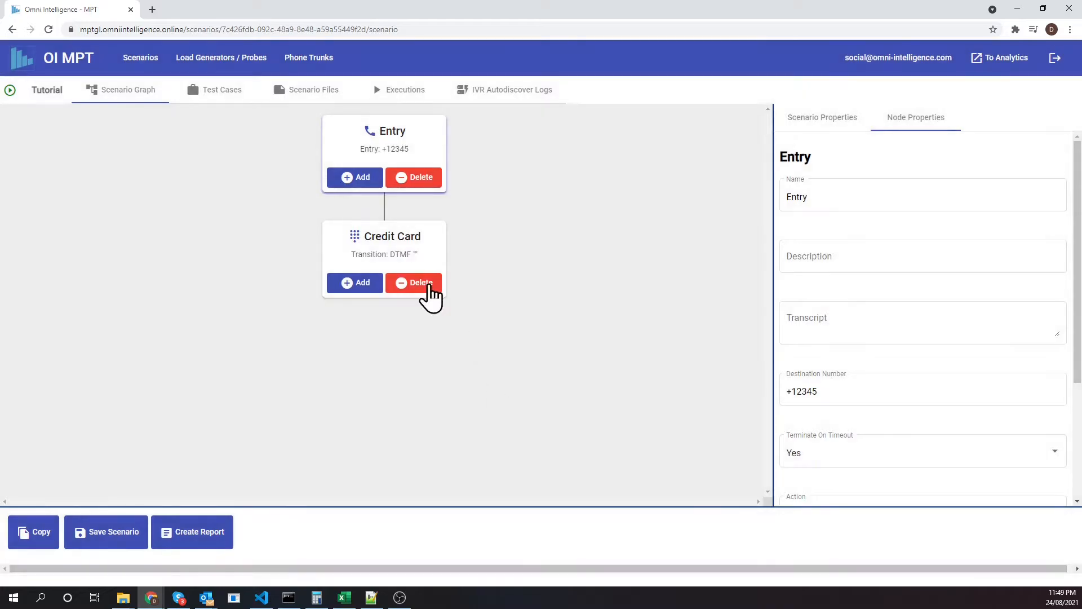
Step: Set the Credit Card node's DTMF sequence to 1 and review its action options, keeping Wait For Sound
{"action": "left_click", "coordinate": [411, 258]}
{"action": "scroll", "coordinate": [871, 445], "scroll_direction": "down", "scroll_amount": 3}
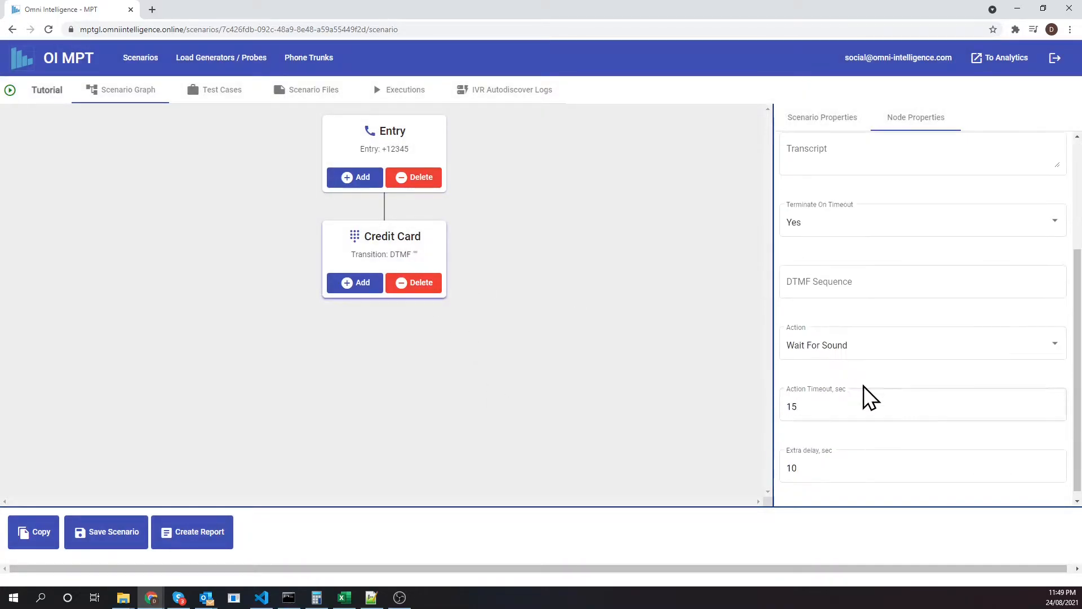
{"action": "left_click", "coordinate": [830, 284]}
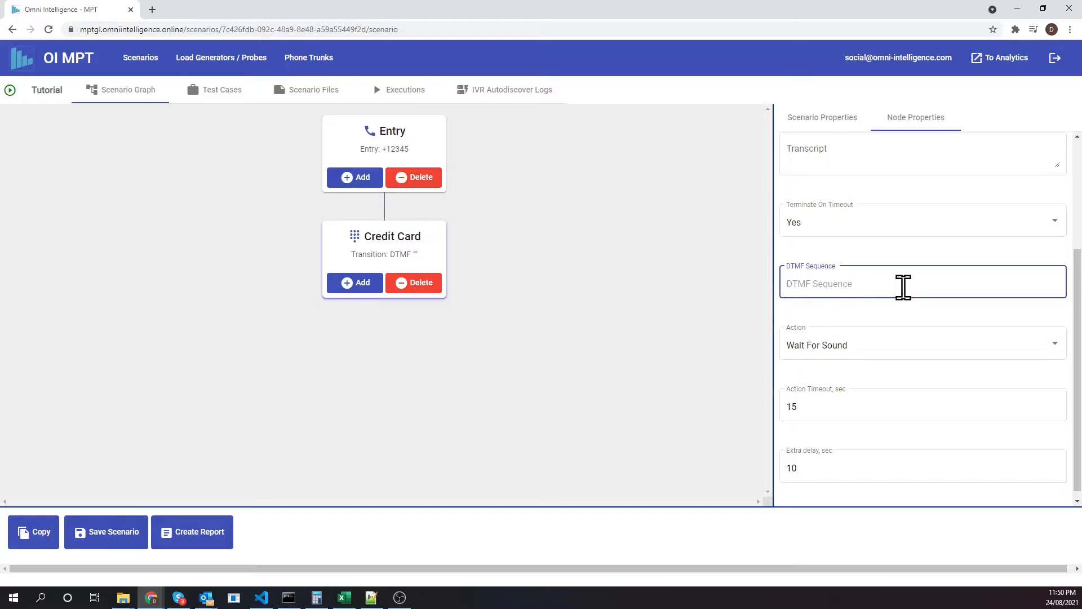
{"action": "type", "text": "1"}
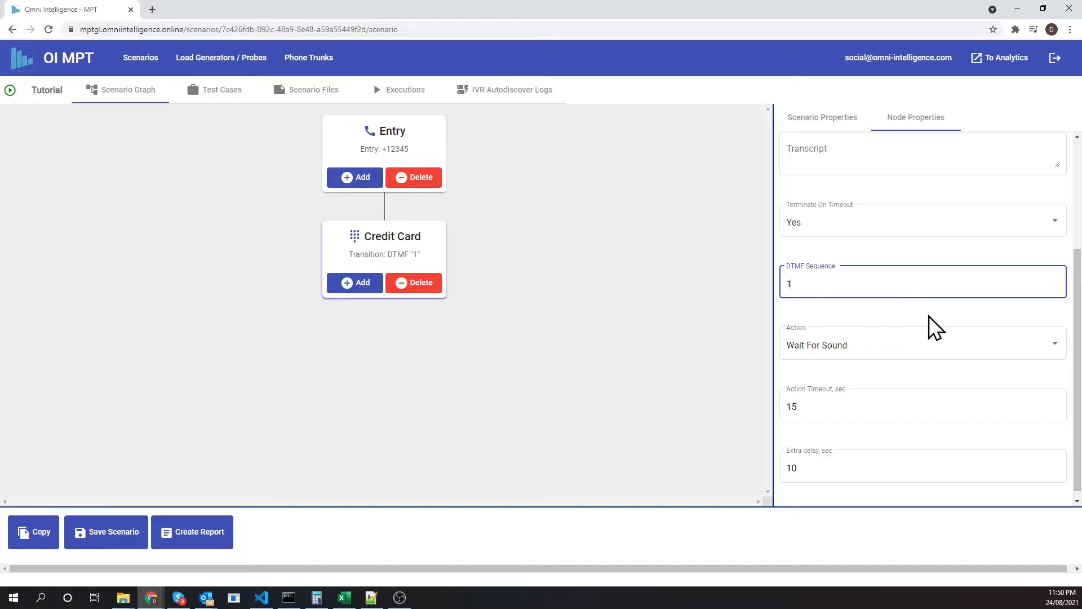
{"action": "left_click", "coordinate": [919, 345]}
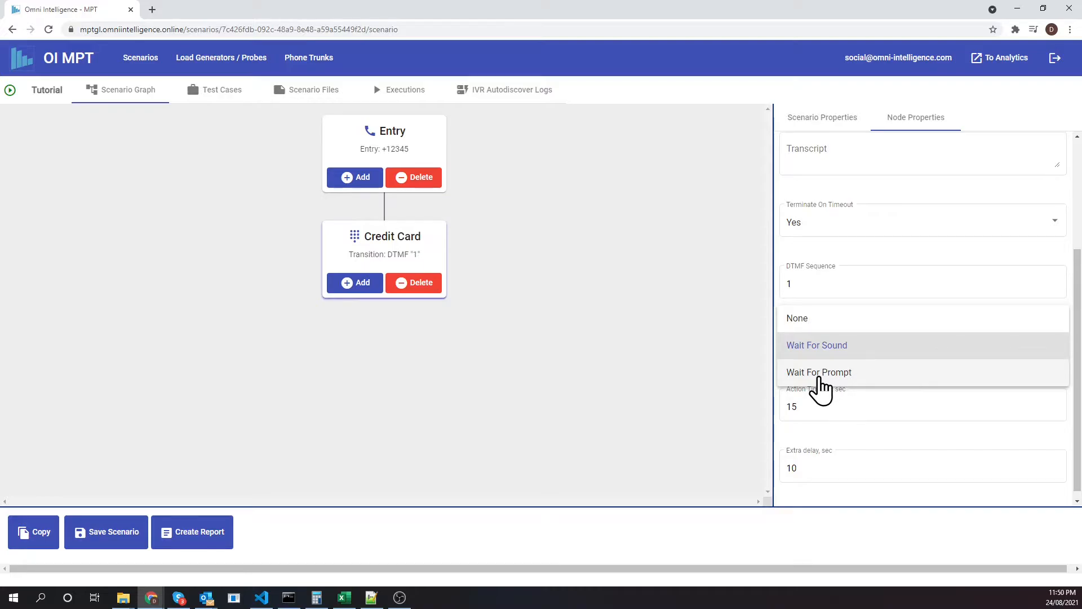
{"action": "left_click", "coordinate": [753, 402]}
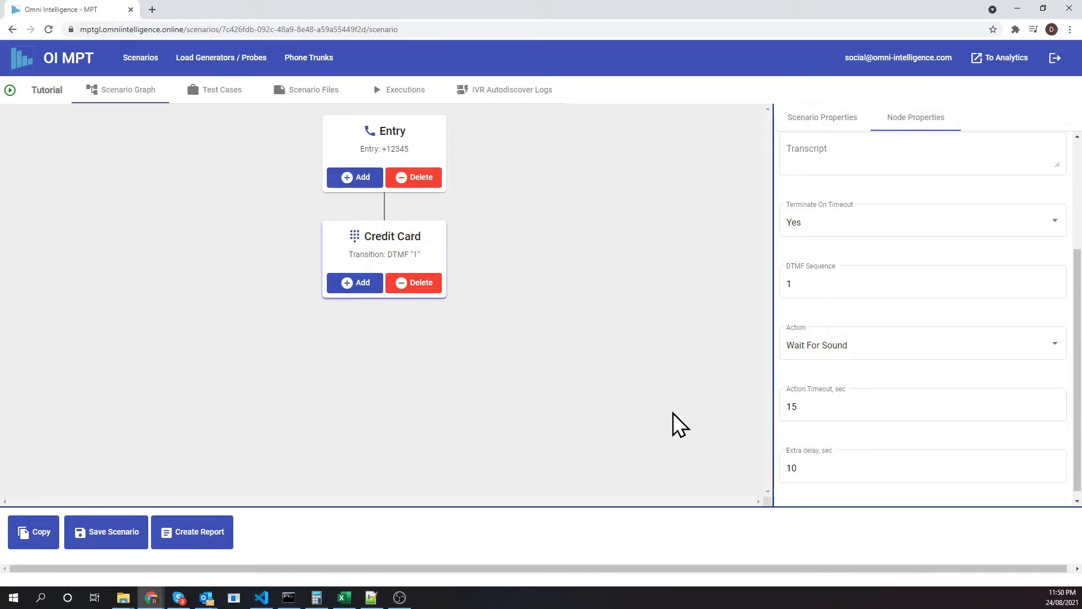
Step: Add a child node named Account Number with a DTMF transition under the Credit Card node
{"action": "left_click", "coordinate": [366, 282]}
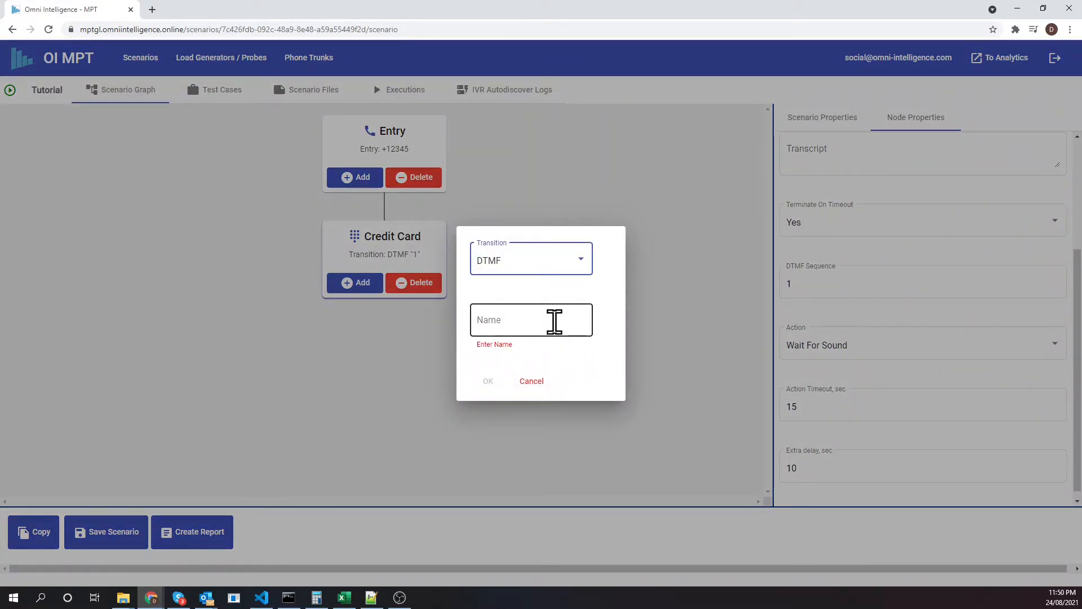
{"action": "left_click", "coordinate": [555, 321]}
{"action": "type", "text": "A"}
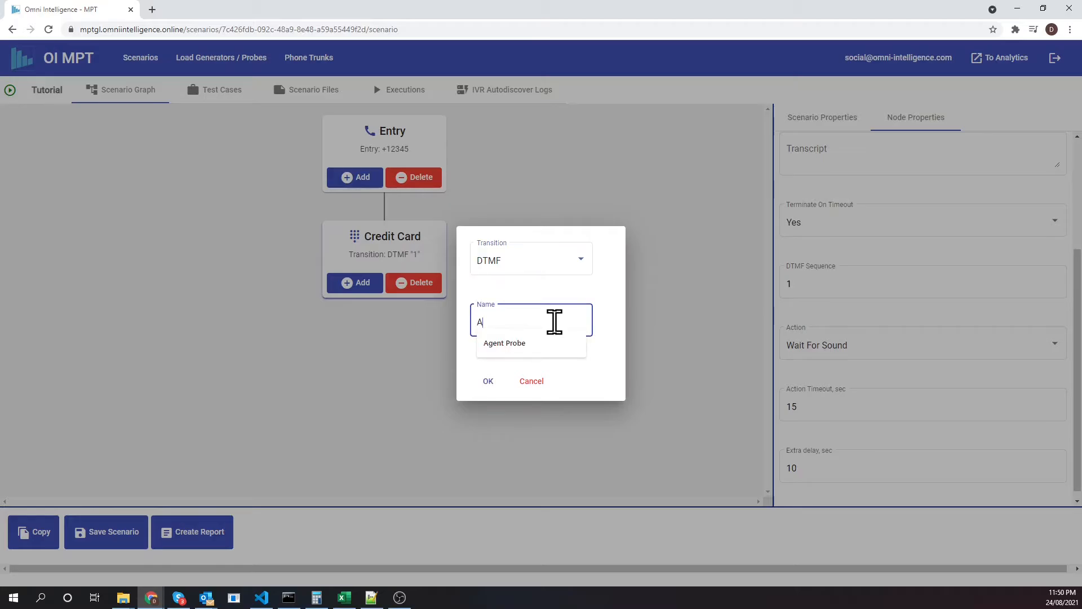
{"action": "type", "text": "ccount Number"}
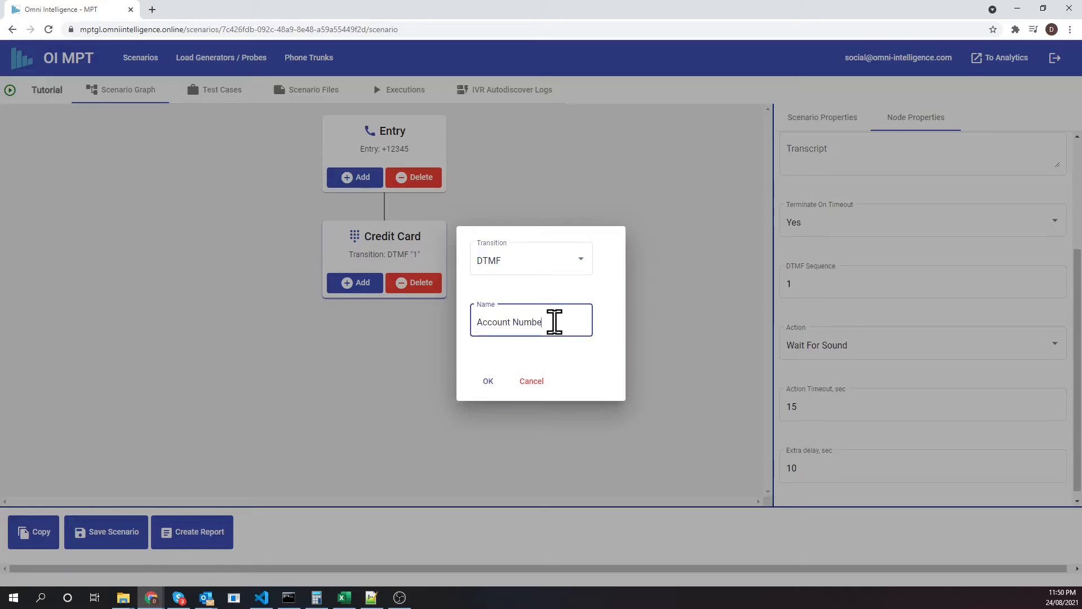
{"action": "left_click", "coordinate": [486, 382]}
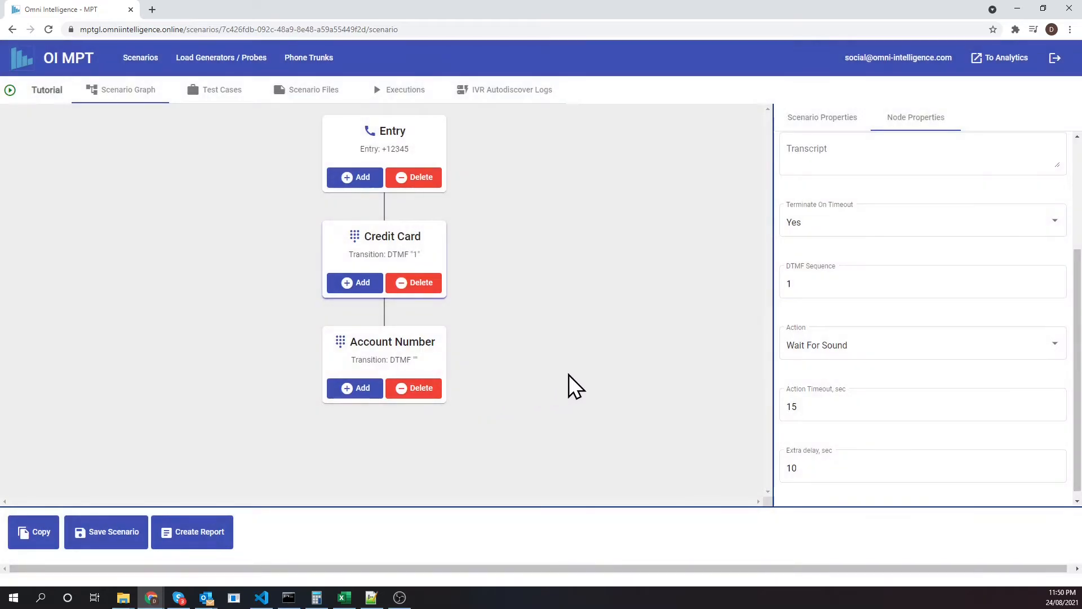
Step: Enter the account number ending in # as the Account Number node's DTMF sequence and save the scenario
{"action": "left_click", "coordinate": [408, 367]}
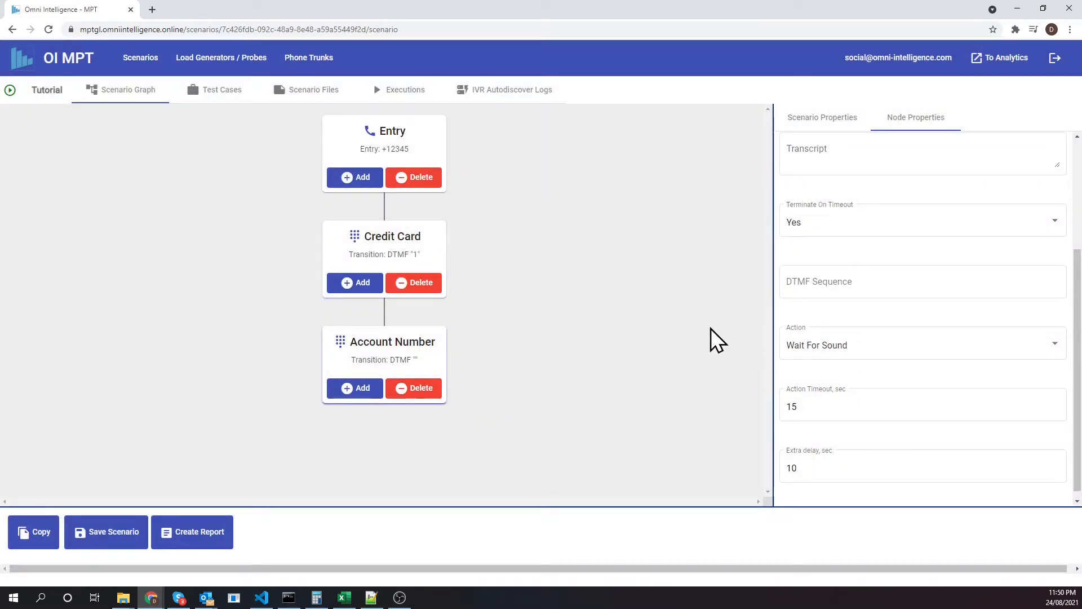
{"action": "left_click", "coordinate": [812, 283]}
{"action": "type", "text": "1234#"}
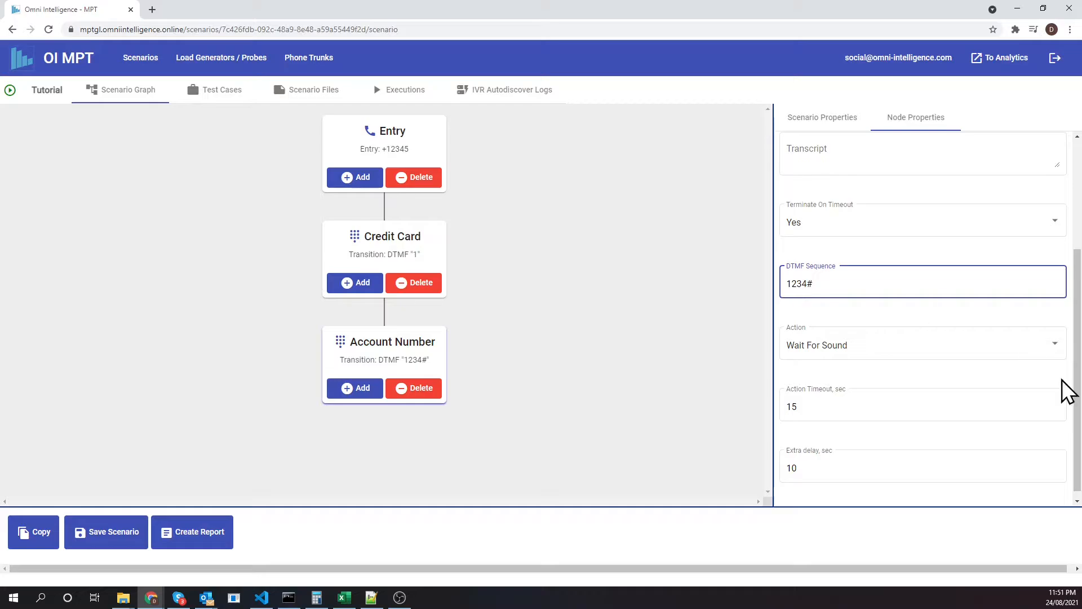
{"action": "left_click", "coordinate": [836, 468]}
{"action": "left_click", "coordinate": [117, 533]}
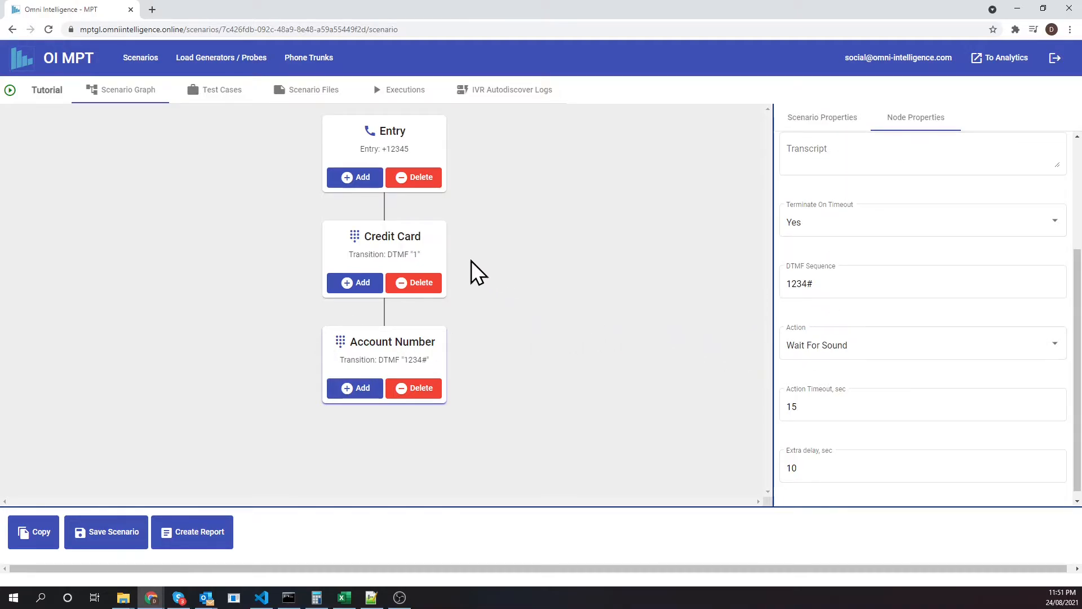
Step: Create a test case from the Account Number node, assign it the System phone trunk, and save it
{"action": "left_click", "coordinate": [443, 265]}
{"action": "left_click", "coordinate": [432, 345]}
{"action": "right_click", "coordinate": [437, 356]}
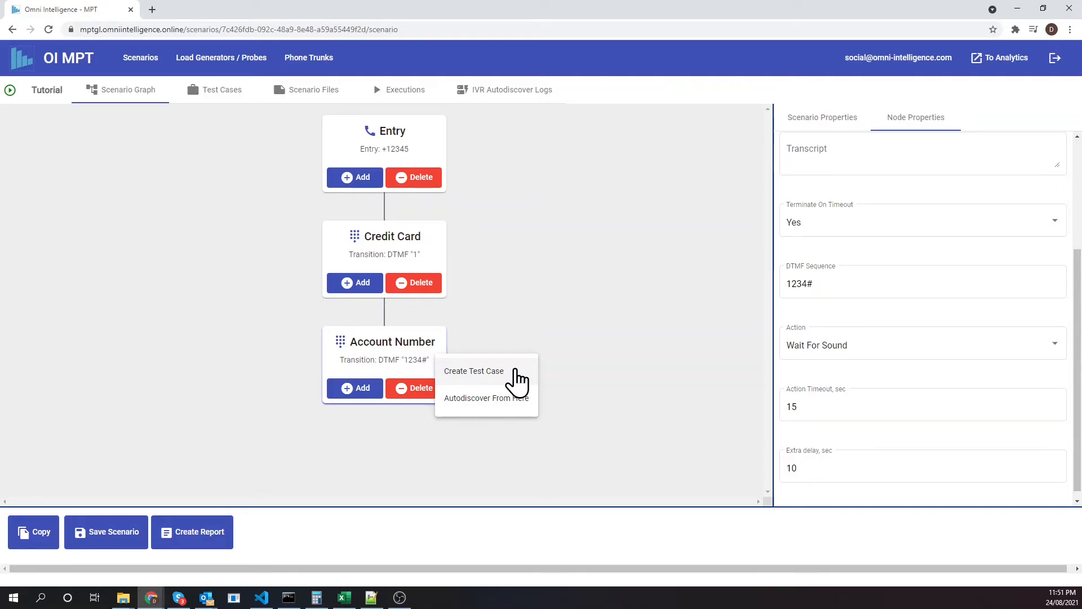
{"action": "left_click", "coordinate": [514, 372]}
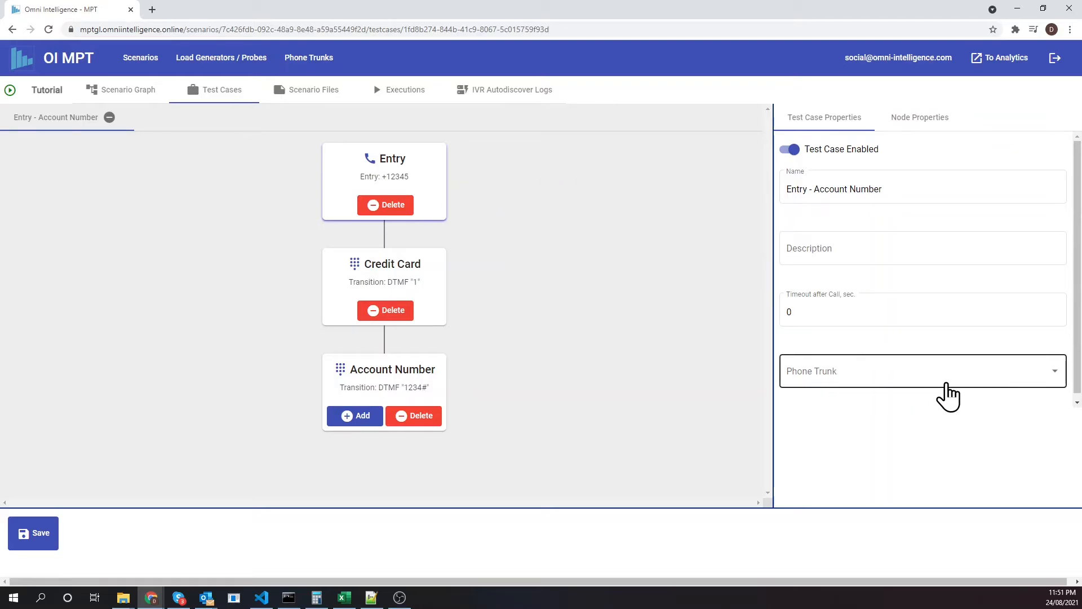
{"action": "left_click", "coordinate": [945, 384]}
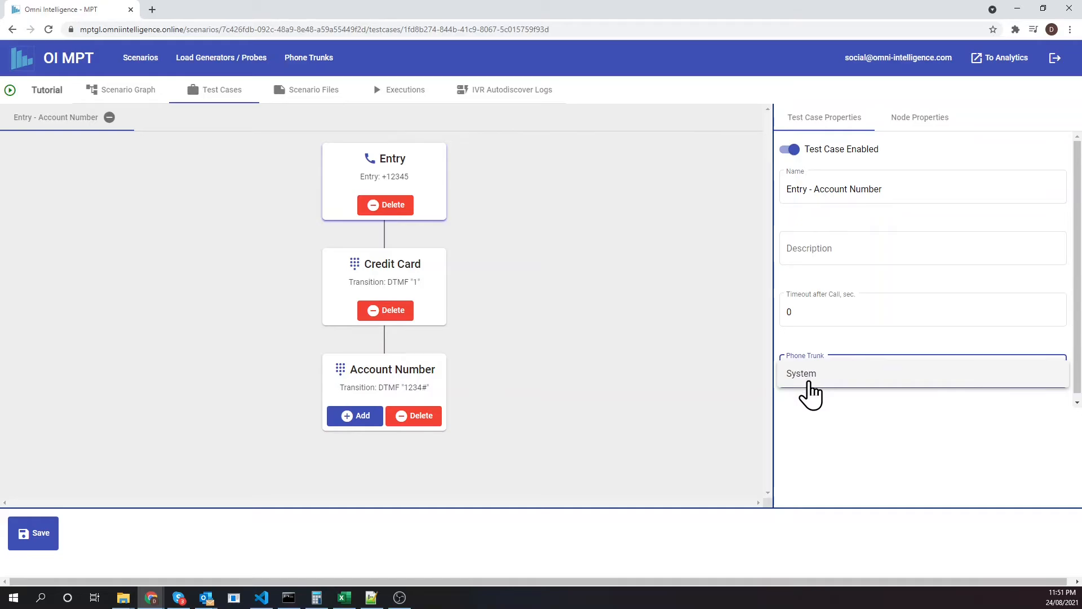
{"action": "left_click", "coordinate": [810, 395]}
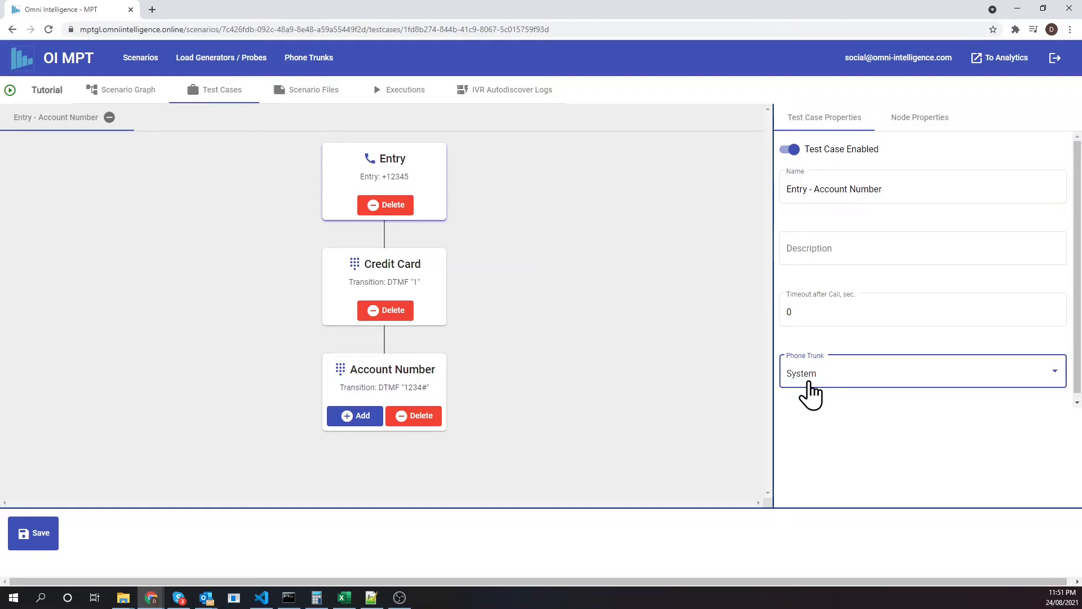
{"action": "left_click", "coordinate": [34, 536]}
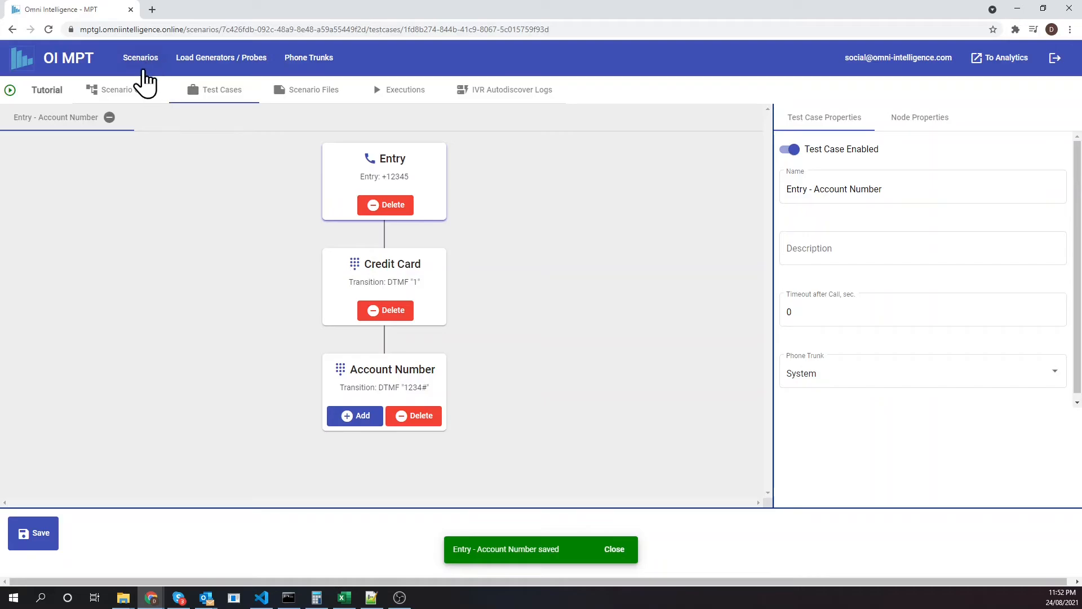
Step: Create a test case from the Credit Card node in the scenario graph, with the System phone trunk, and save it
{"action": "left_click", "coordinate": [131, 92]}
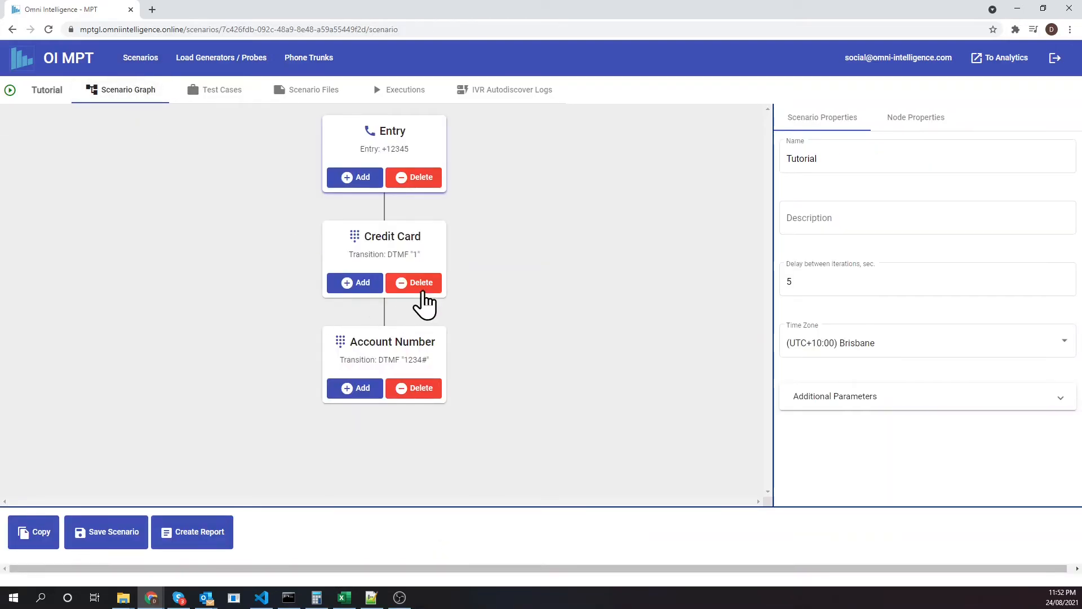
{"action": "right_click", "coordinate": [429, 256]}
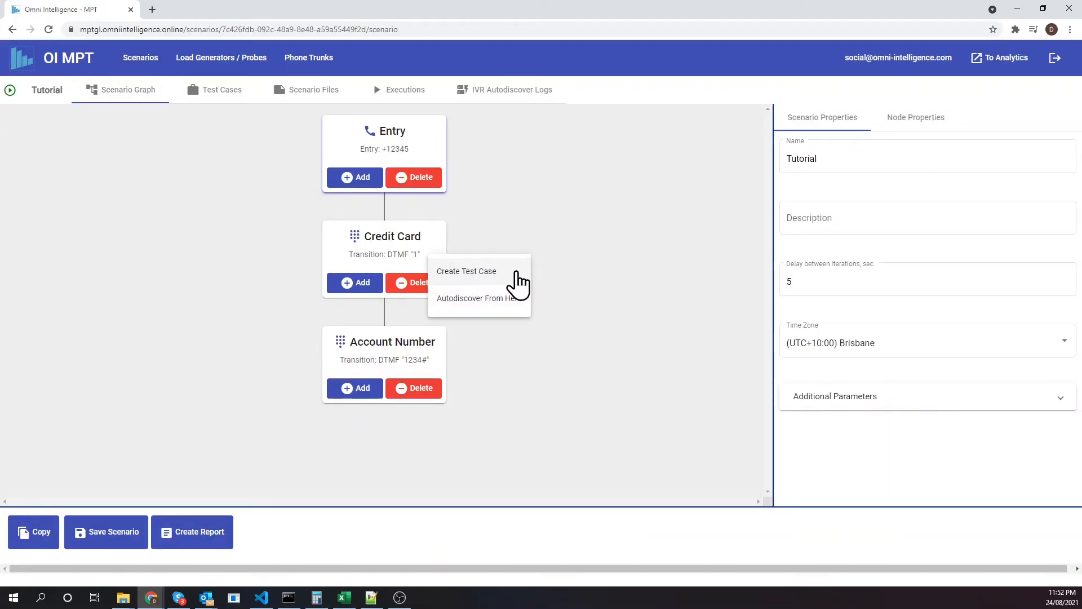
{"action": "left_click", "coordinate": [517, 280]}
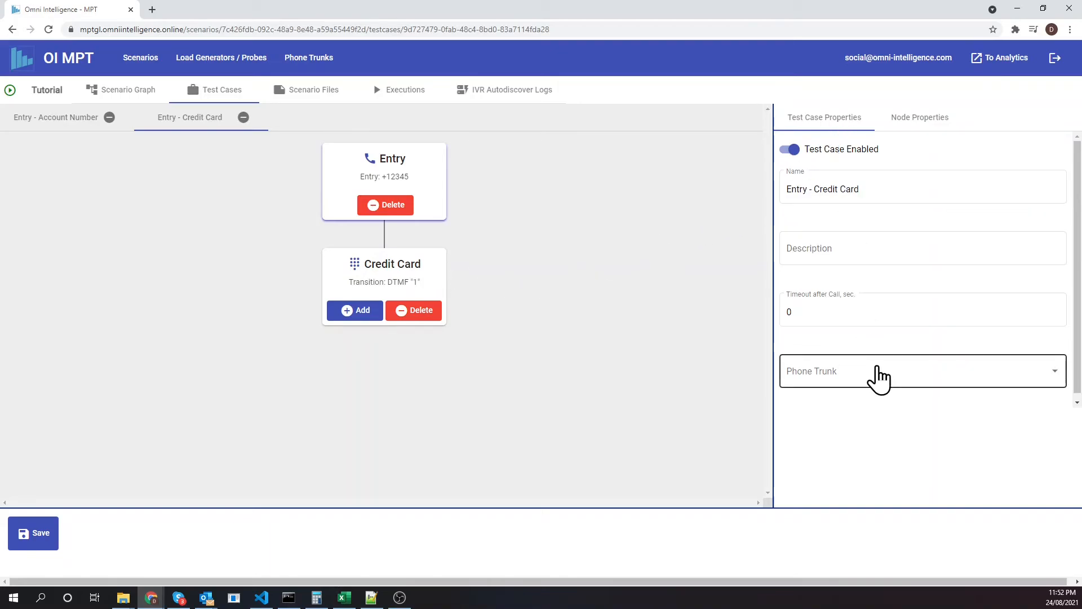
{"action": "left_click", "coordinate": [868, 373]}
{"action": "left_click", "coordinate": [858, 375]}
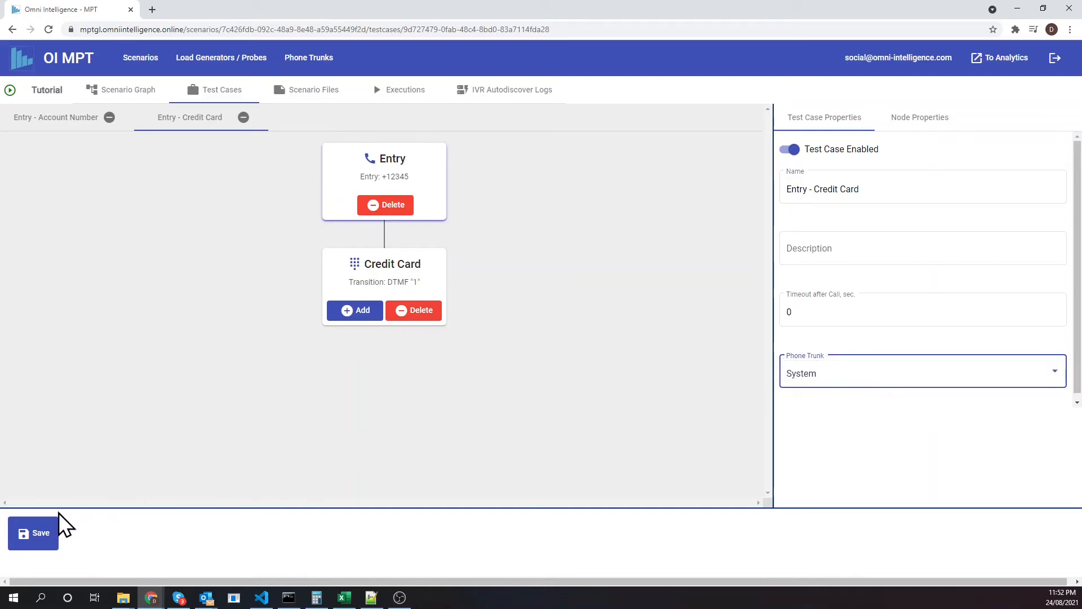
{"action": "left_click", "coordinate": [48, 533]}
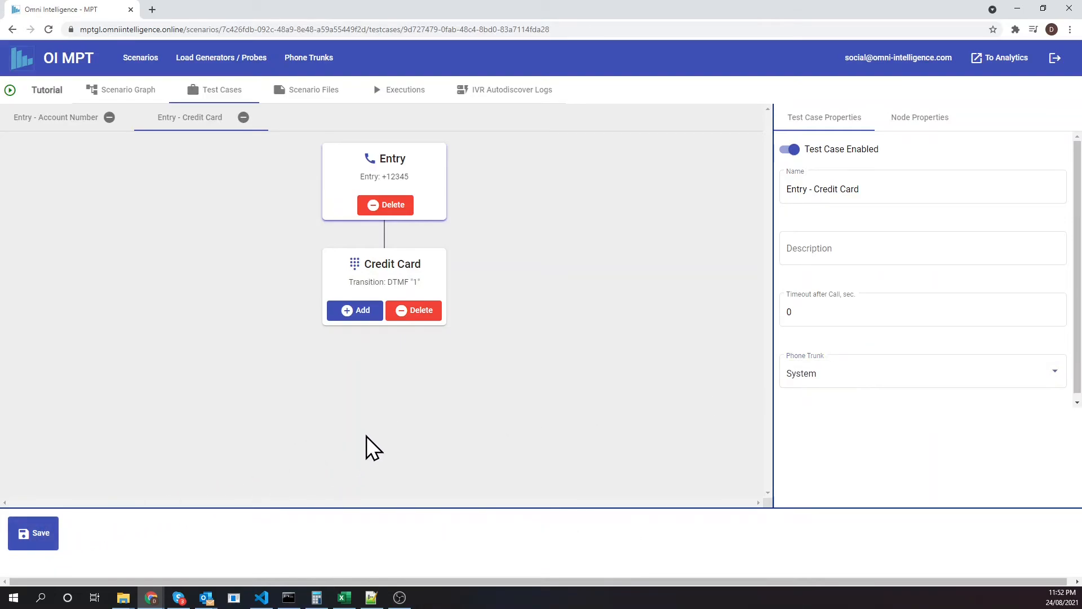
Step: Set up a Debug run of the Tutorial scenario on the MPT System (Tutorials) load generator and proceed to its summary
{"action": "left_click", "coordinate": [141, 59]}
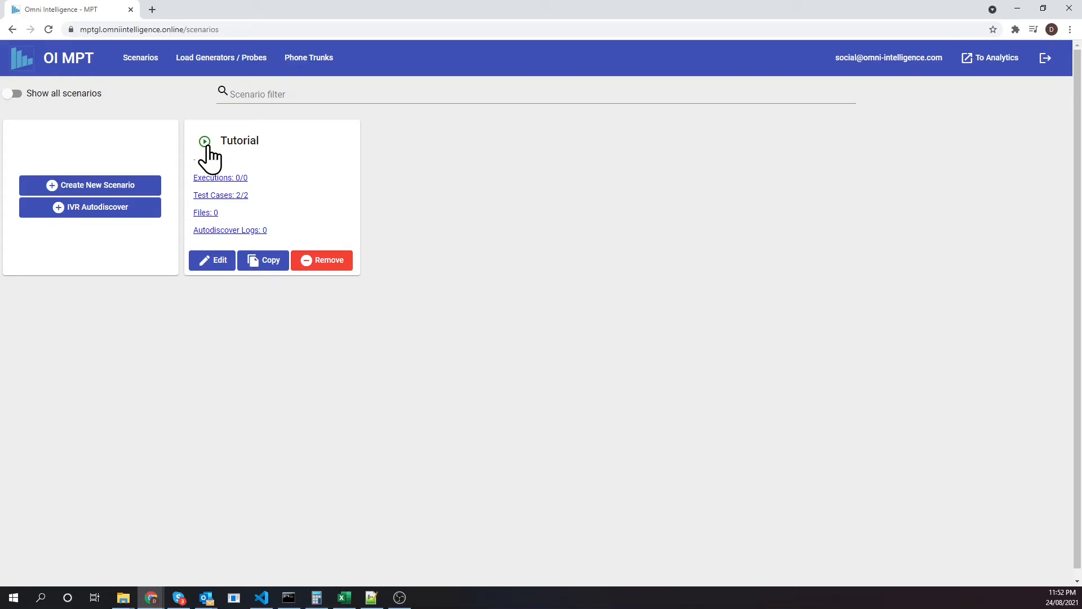
{"action": "left_click", "coordinate": [206, 144]}
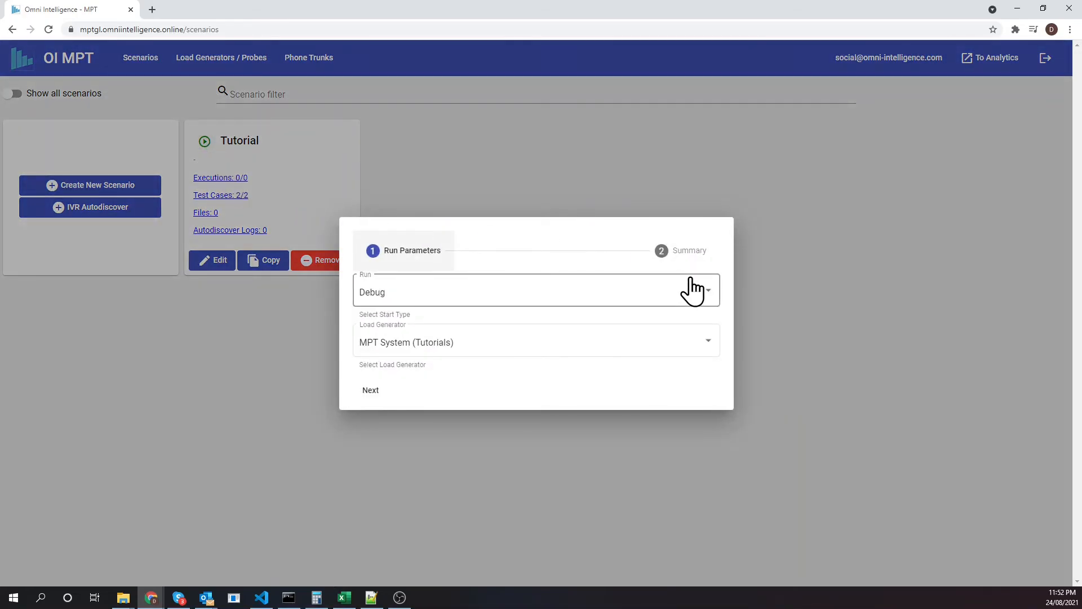
{"action": "left_click", "coordinate": [710, 291]}
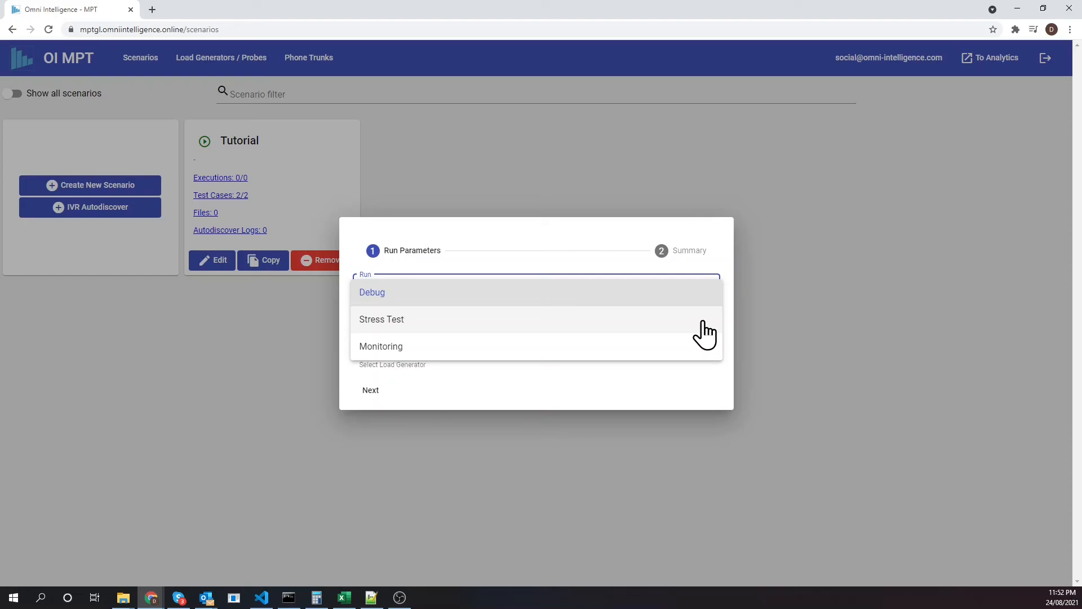
{"action": "left_click", "coordinate": [705, 263]}
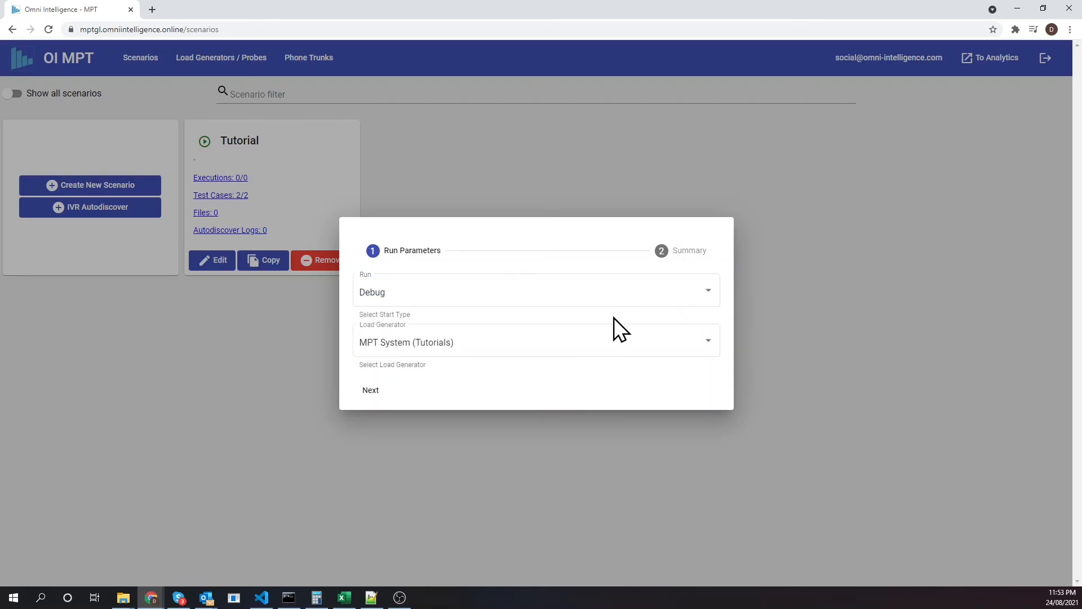
{"action": "left_click", "coordinate": [376, 393]}
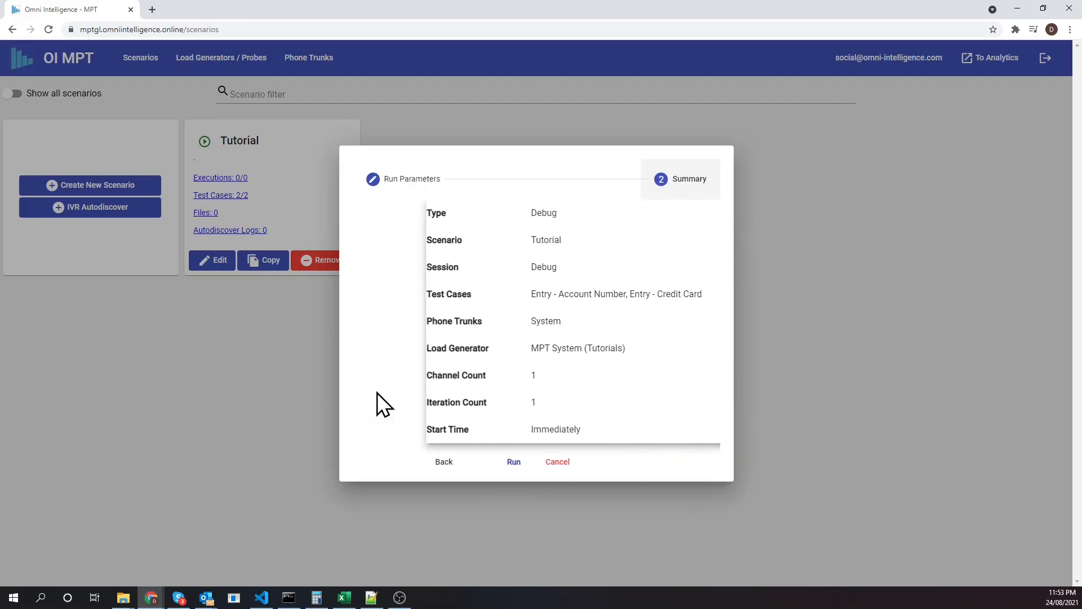